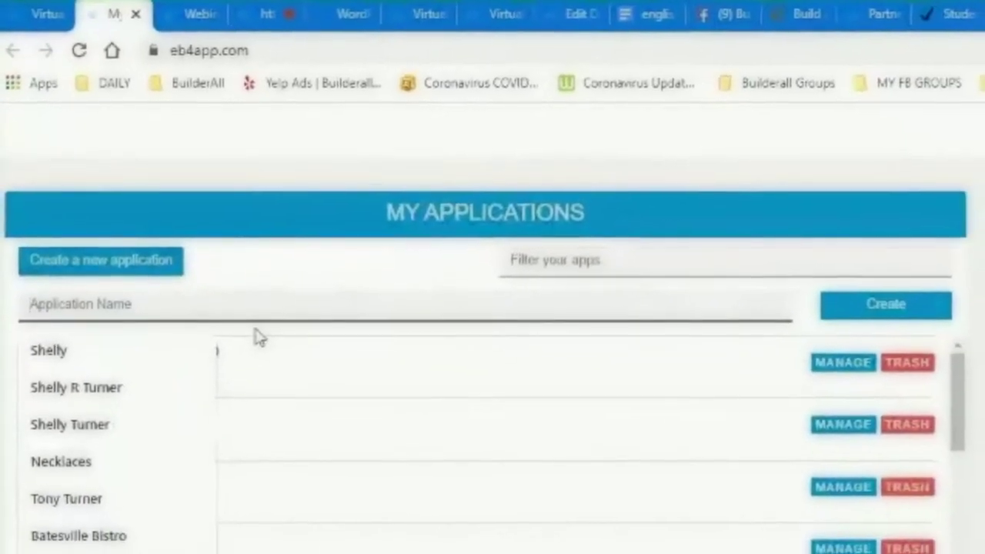
Create a new application named "Change Your Life Training".
text(Change Your Life Training)
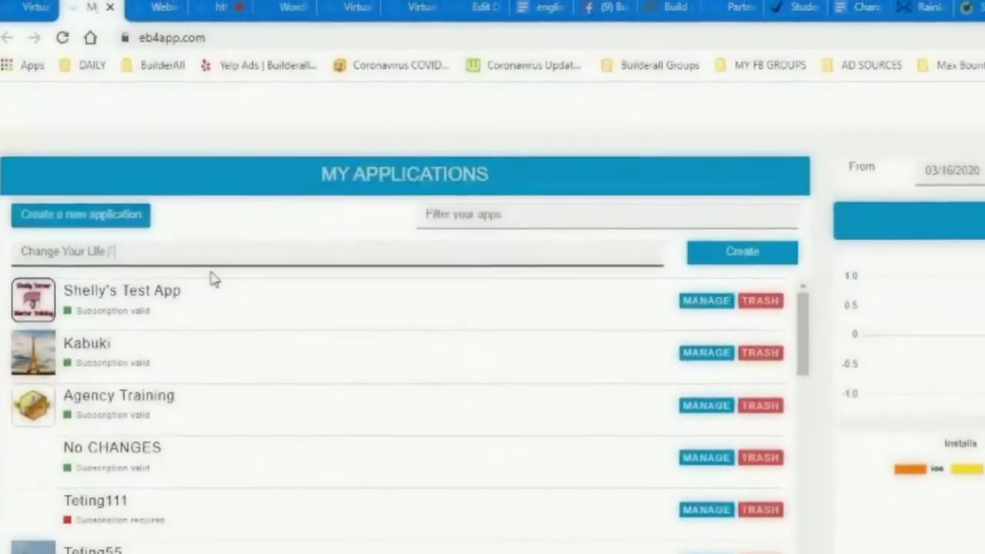
click(632, 220)
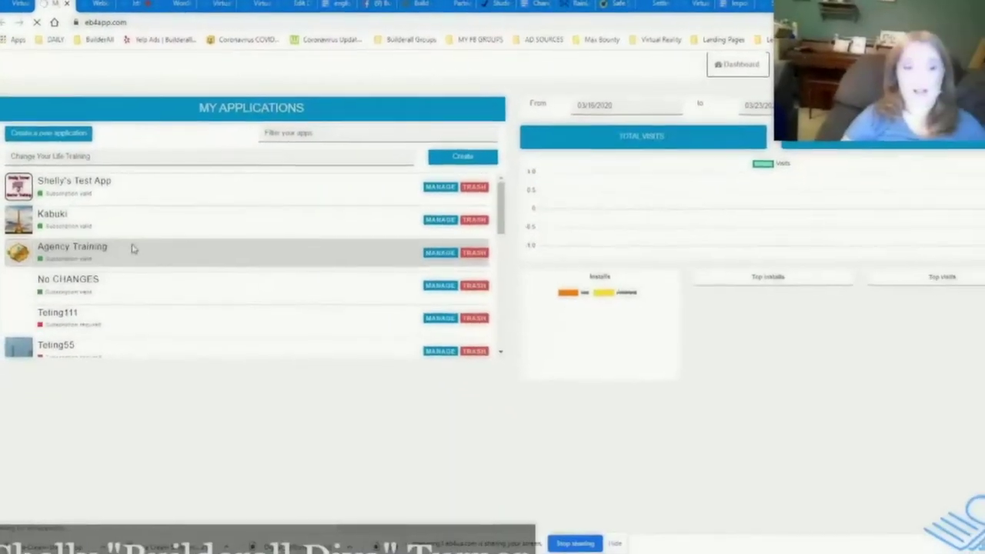
scroll(132, 241, down, 5)
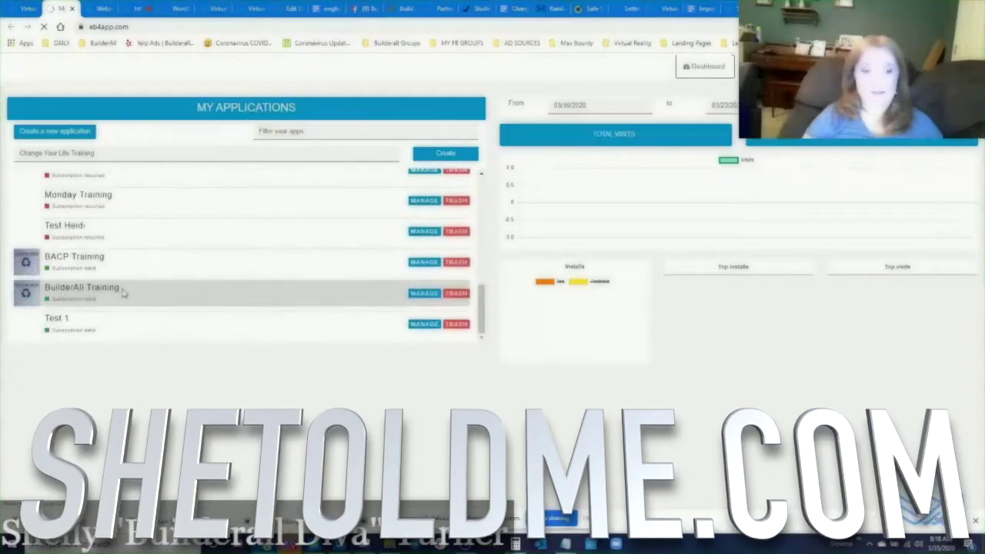
scroll(128, 260, up, 10)
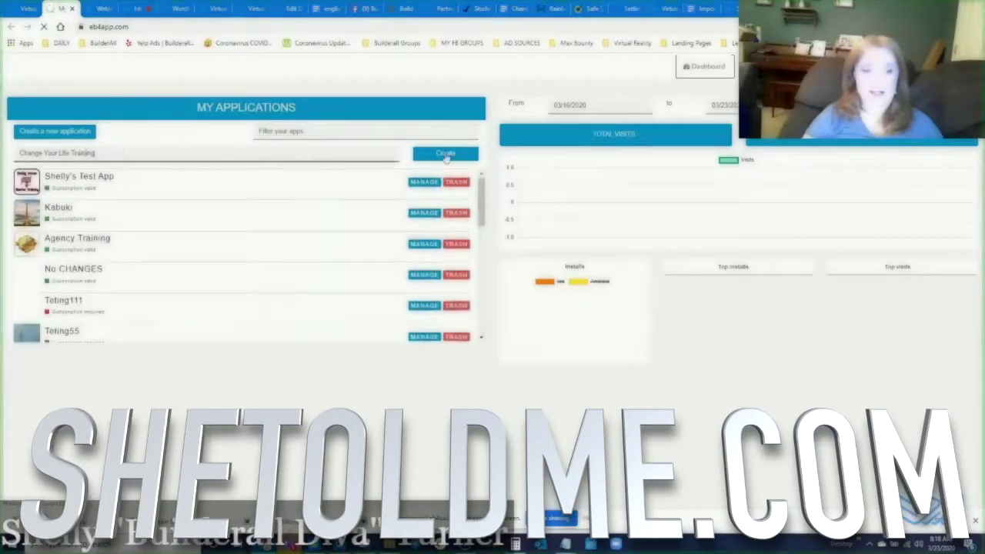
click(439, 155)
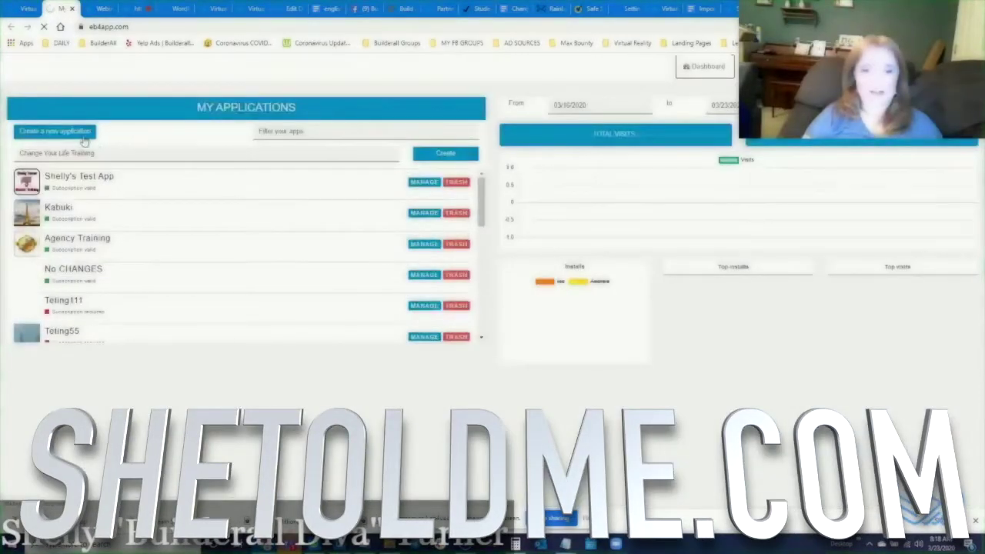
scroll(100, 286, down, 3)
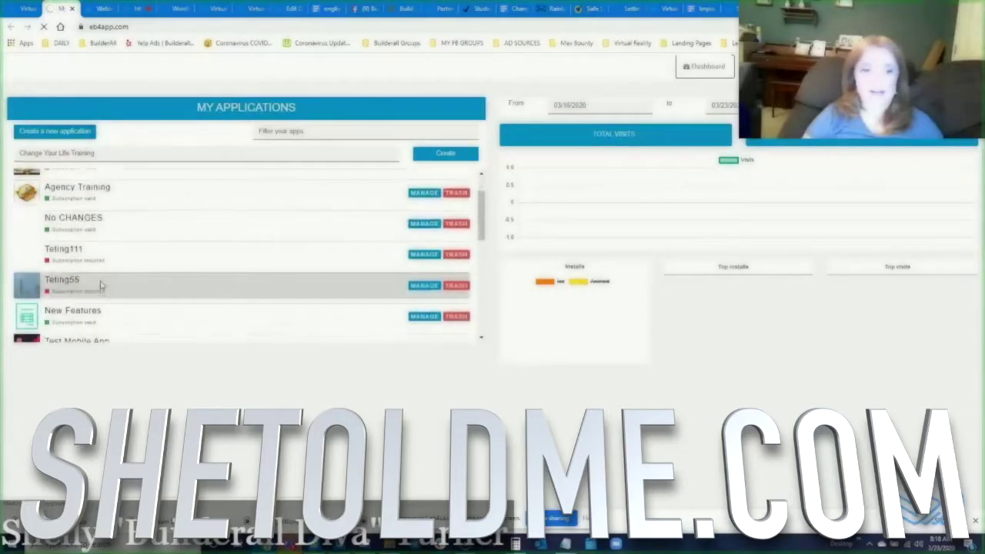
scroll(100, 289, down, 5)
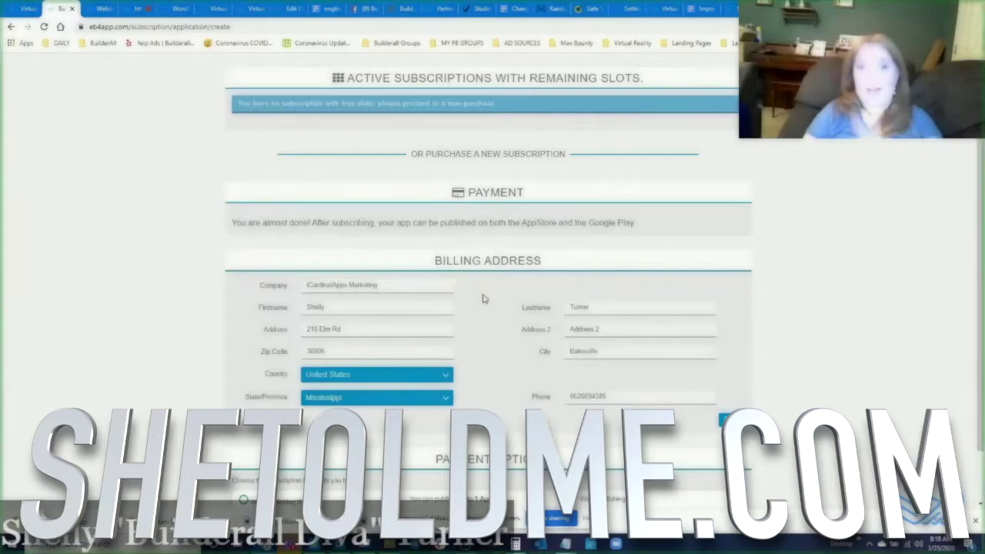
Save the free Web Publishing subscription as the payment option for the new app and validate the order.
scroll(483, 298, down, 1)
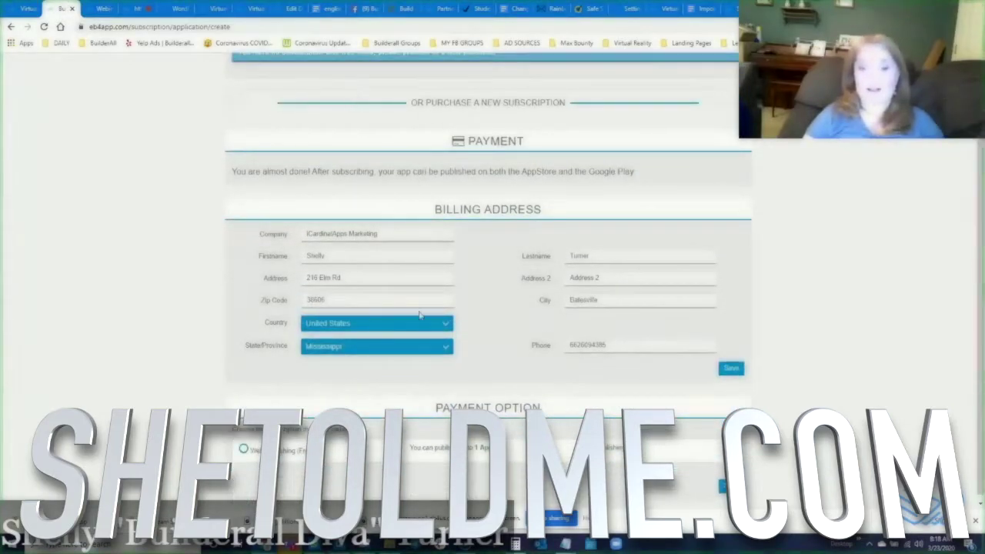
scroll(358, 98, down, 1)
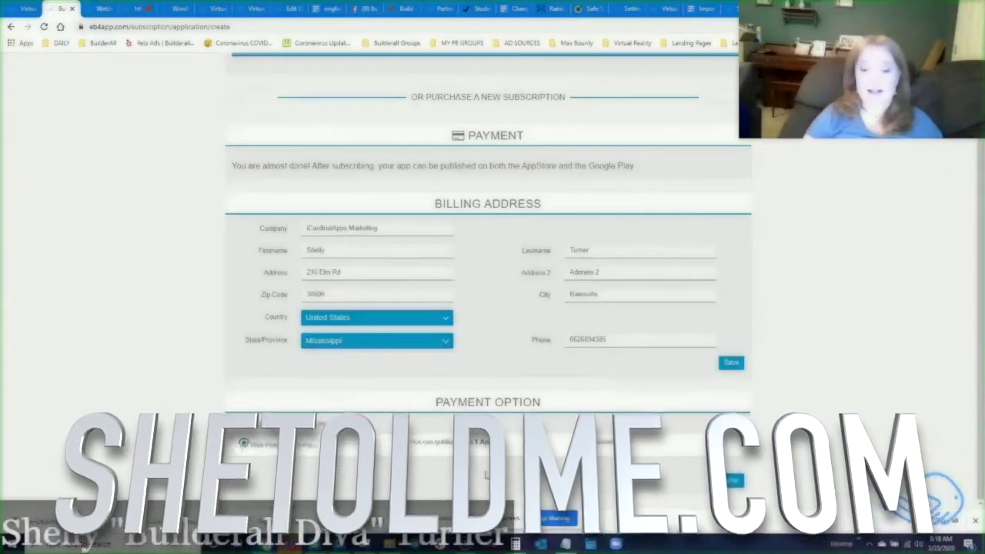
click(728, 480)
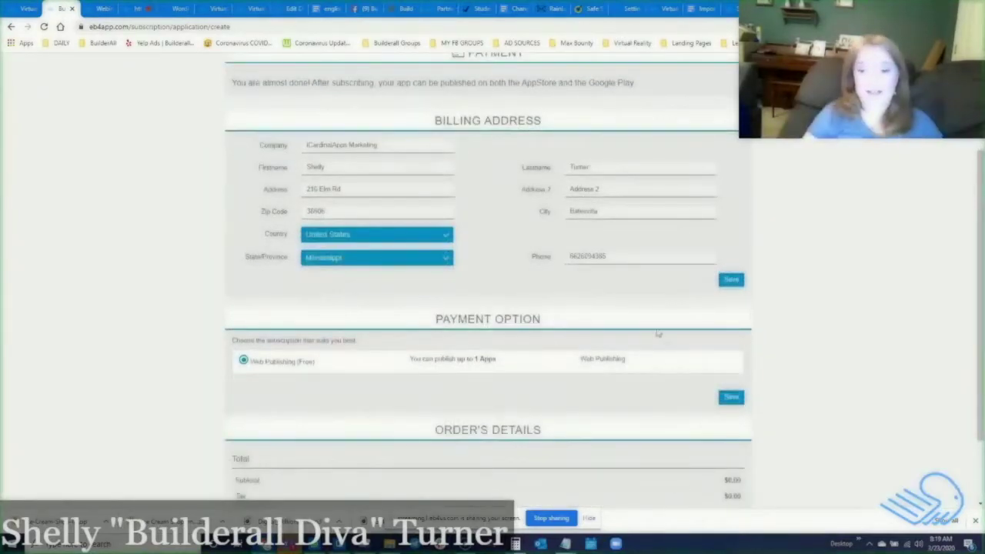
scroll(639, 332, down, 1)
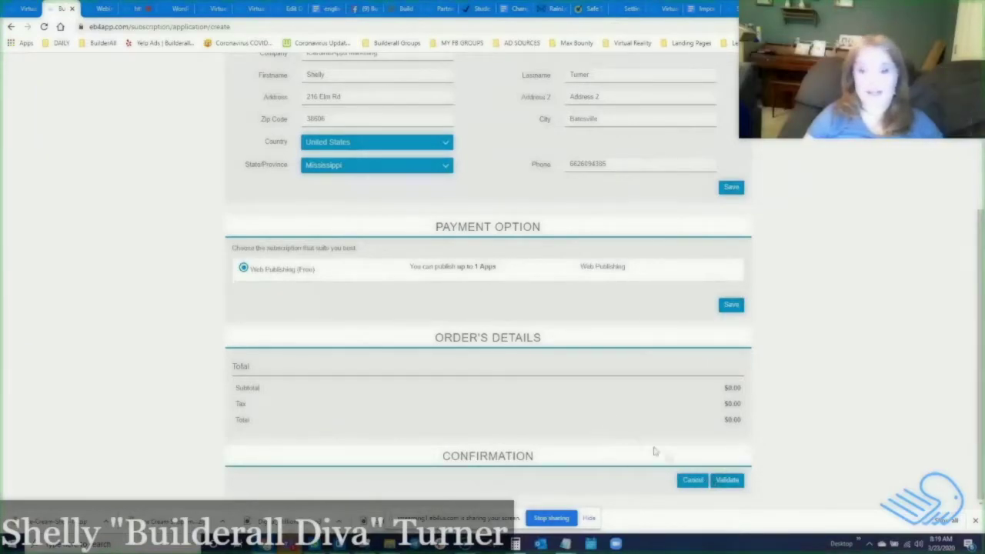
click(726, 483)
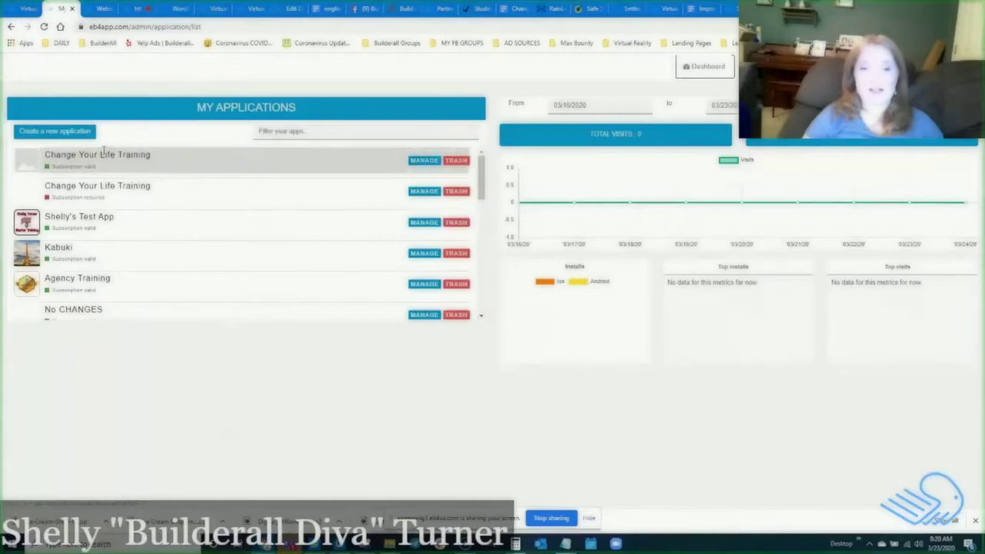
Open the Change Your Life Training app with the valid subscription for editing and look through the available design templates.
click(424, 162)
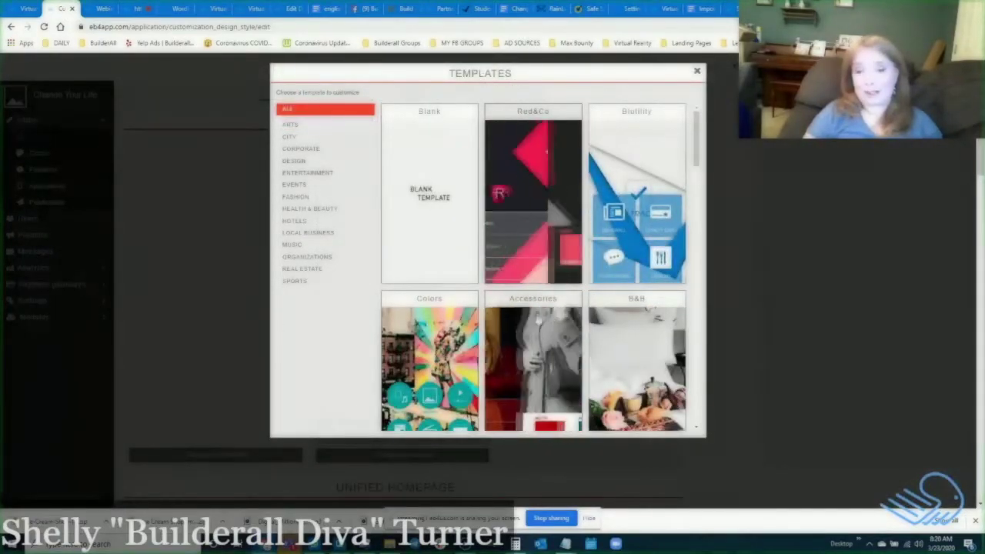
scroll(533, 270, down, 10)
scroll(498, 300, down, 7)
scroll(498, 300, down, 3)
scroll(498, 300, down, 2)
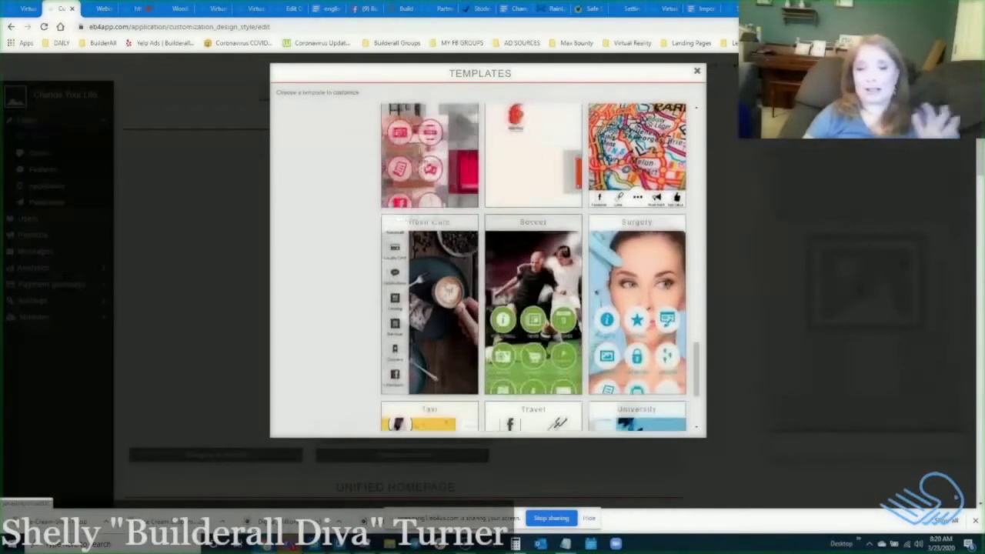
scroll(532, 304, down, 1)
scroll(533, 304, down, 4)
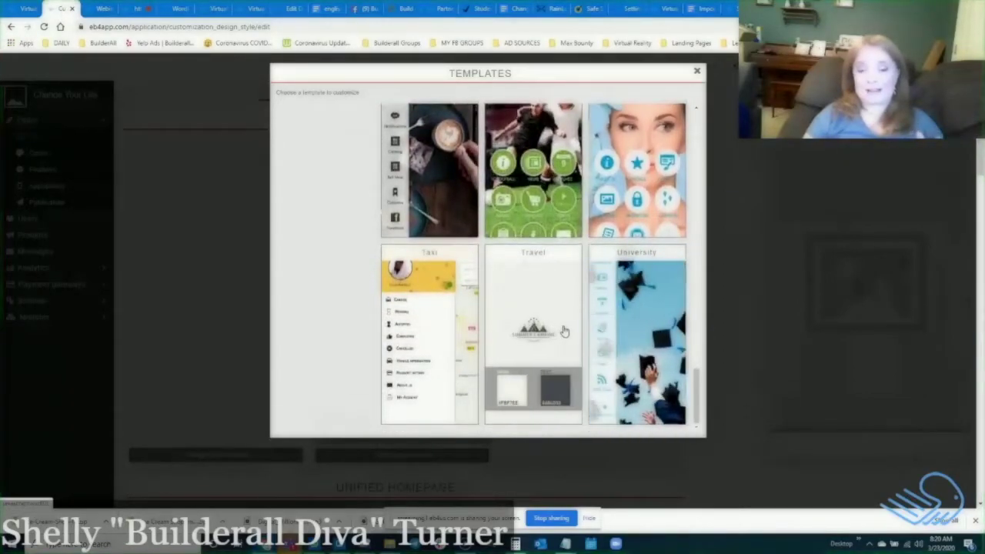
scroll(564, 331, up, 15)
Apply the Blutility template to the app and accept replacing its colors and background image.
mouse_move(435, 211)
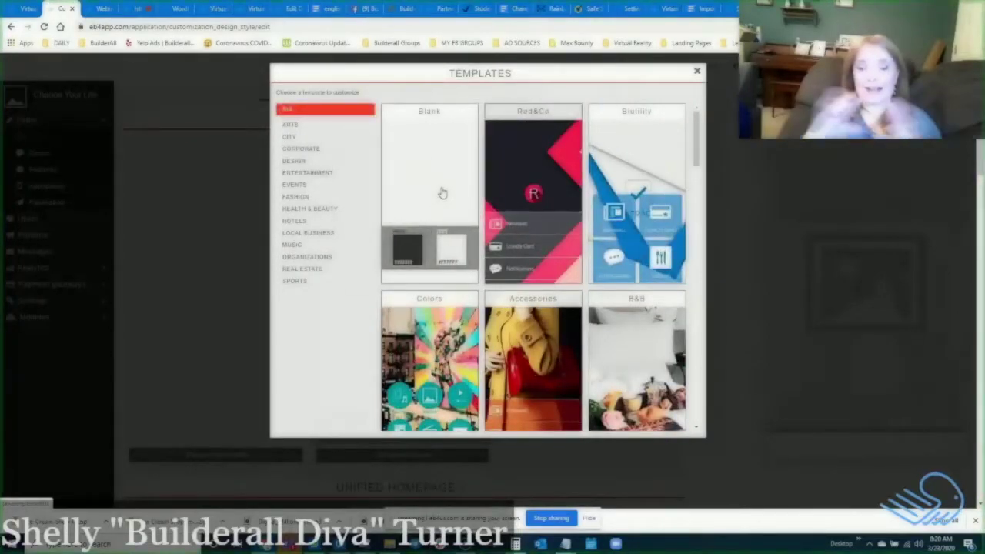
mouse_move(539, 172)
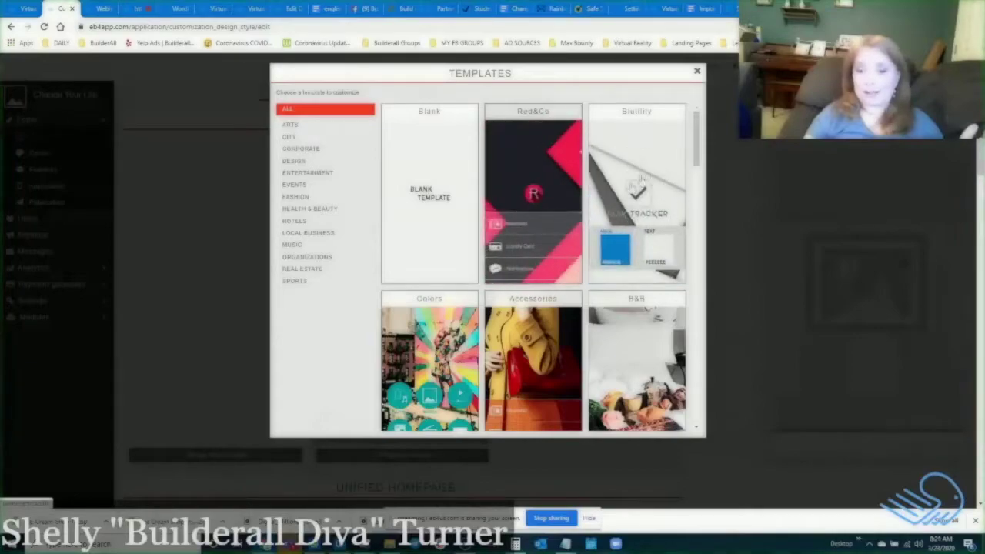
click(658, 181)
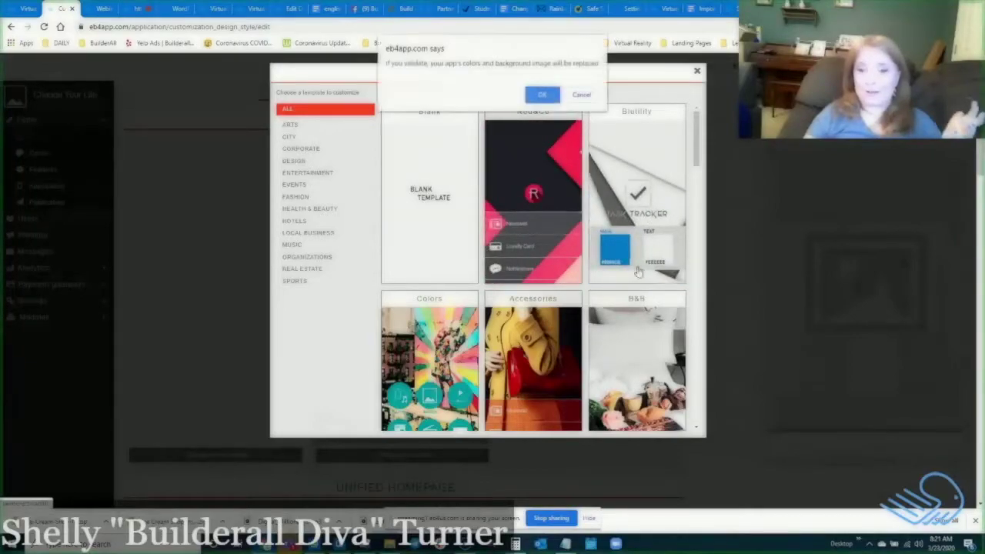
click(539, 95)
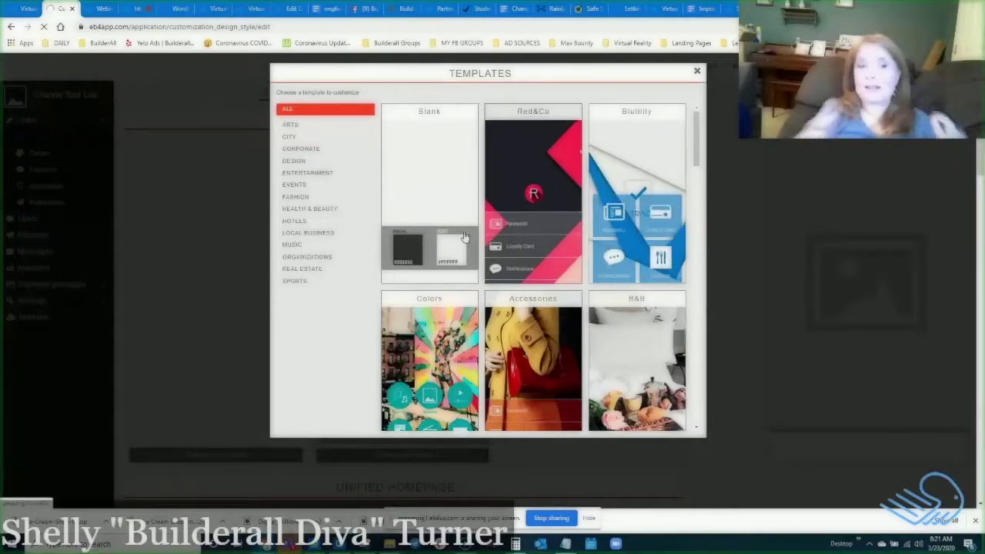
click(465, 237)
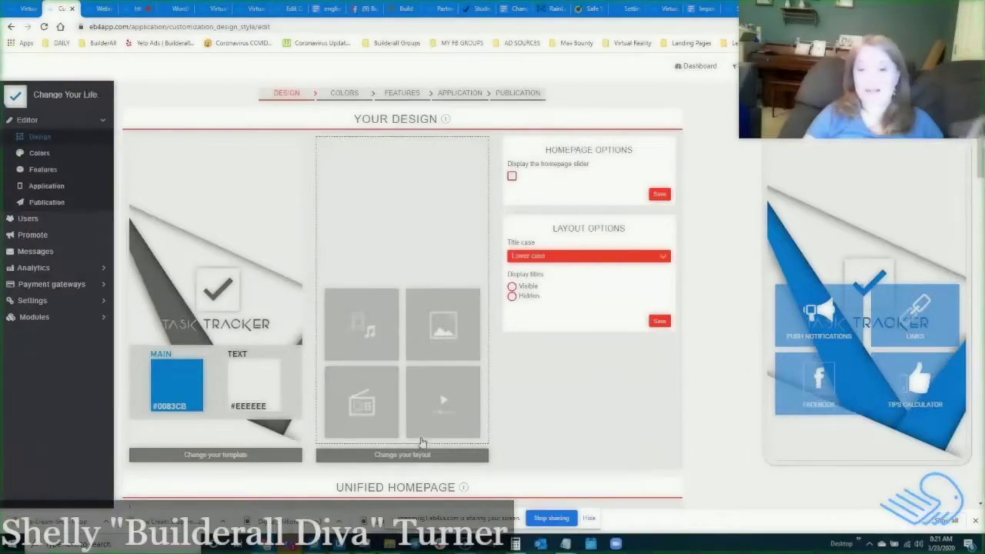
Change the app's homepage layout to Layout 10.
click(392, 454)
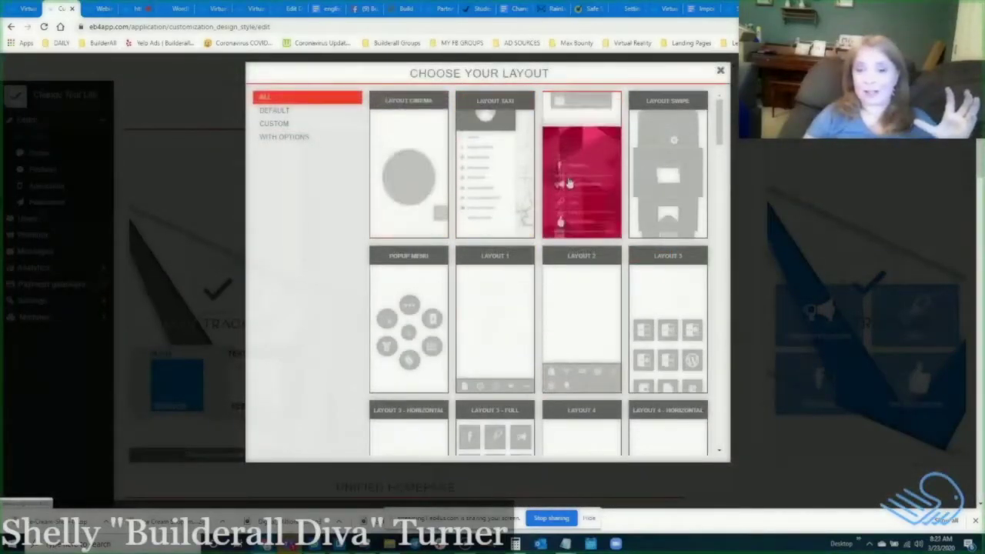
scroll(508, 224, down, 2)
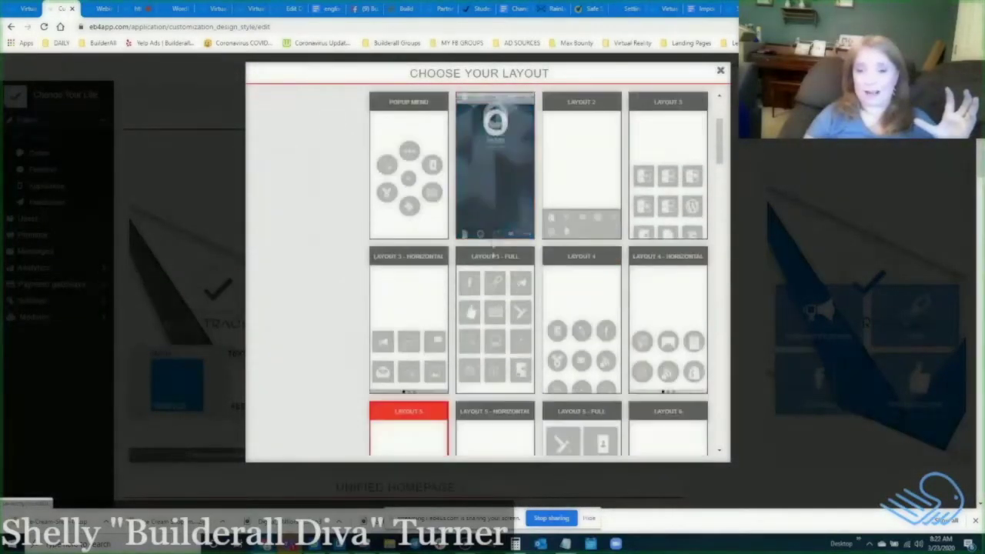
scroll(561, 338, down, 1)
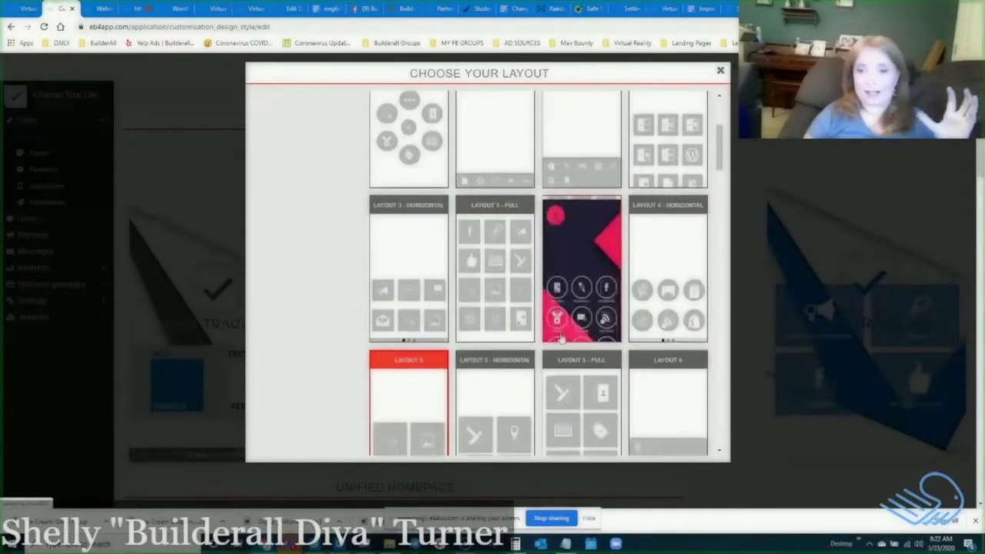
scroll(560, 339, down, 5)
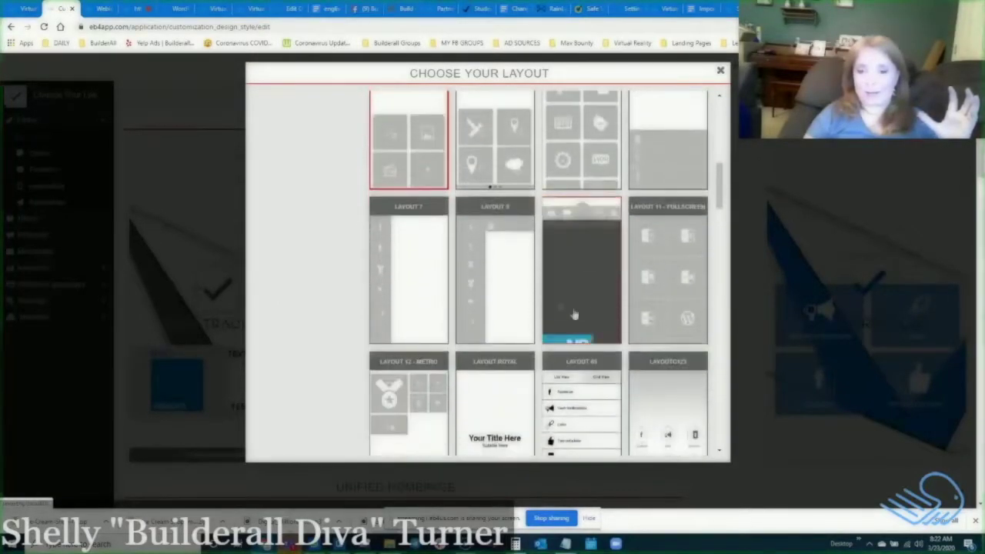
click(581, 269)
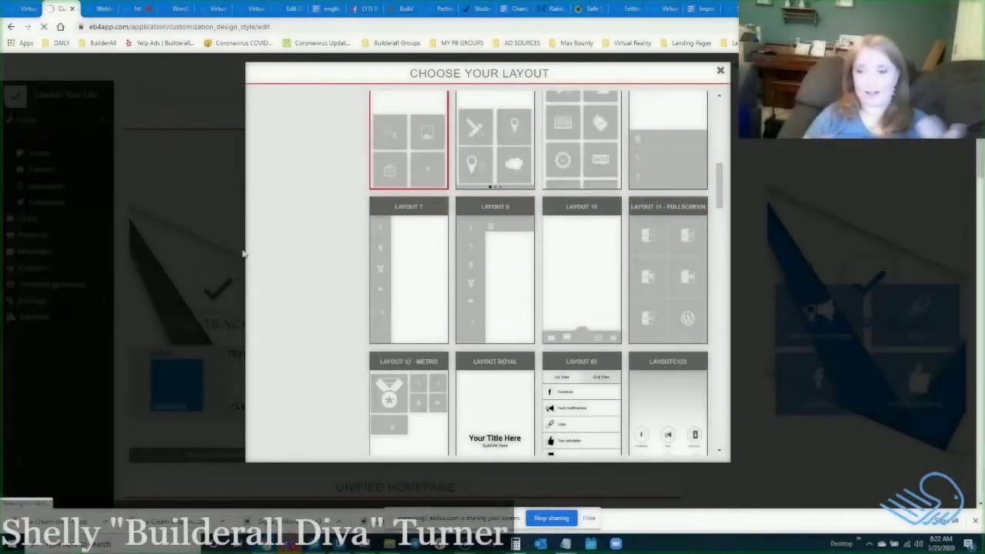
click(581, 269)
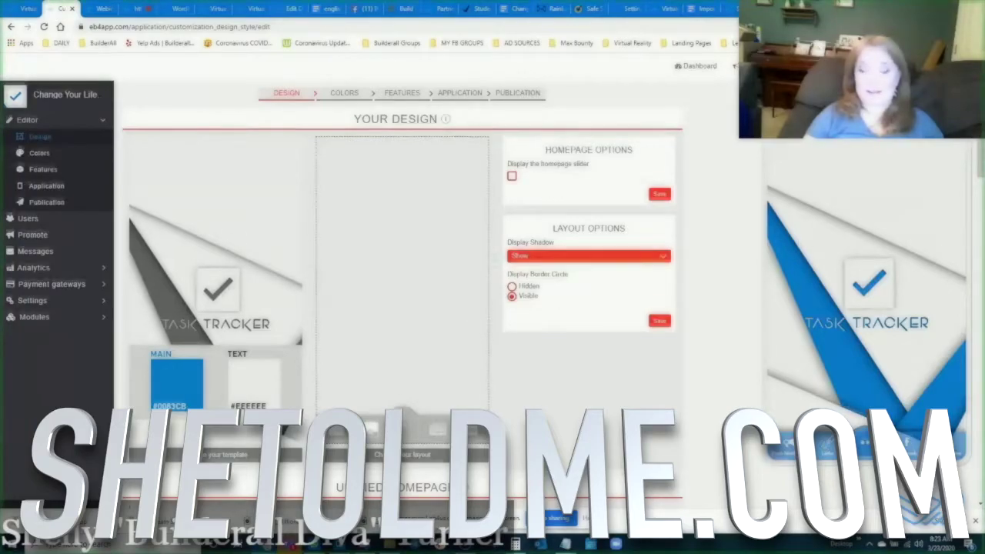
Review the design page's unified homepage, localization and font family settings.
scroll(808, 372, down, 1)
scroll(673, 275, down, 7)
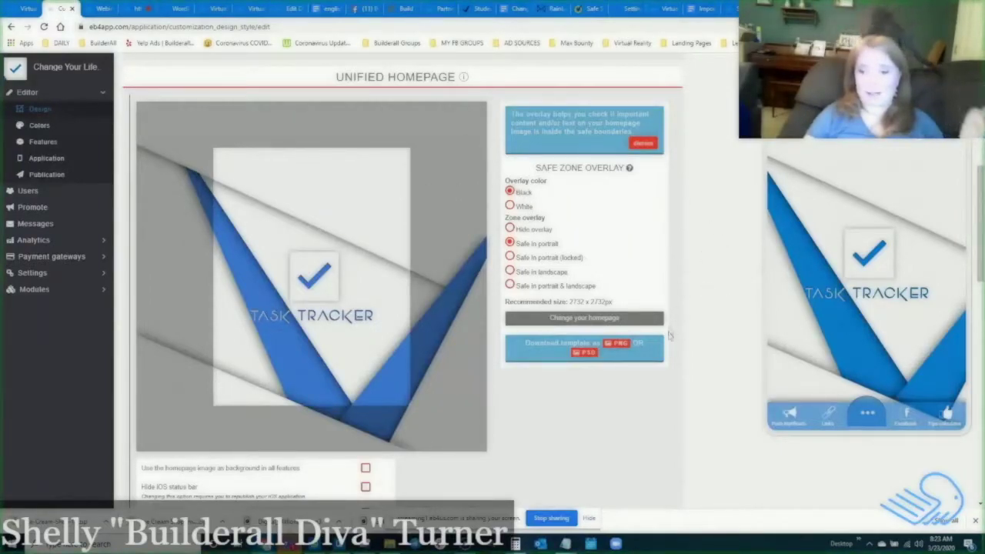
scroll(670, 331, down, 3)
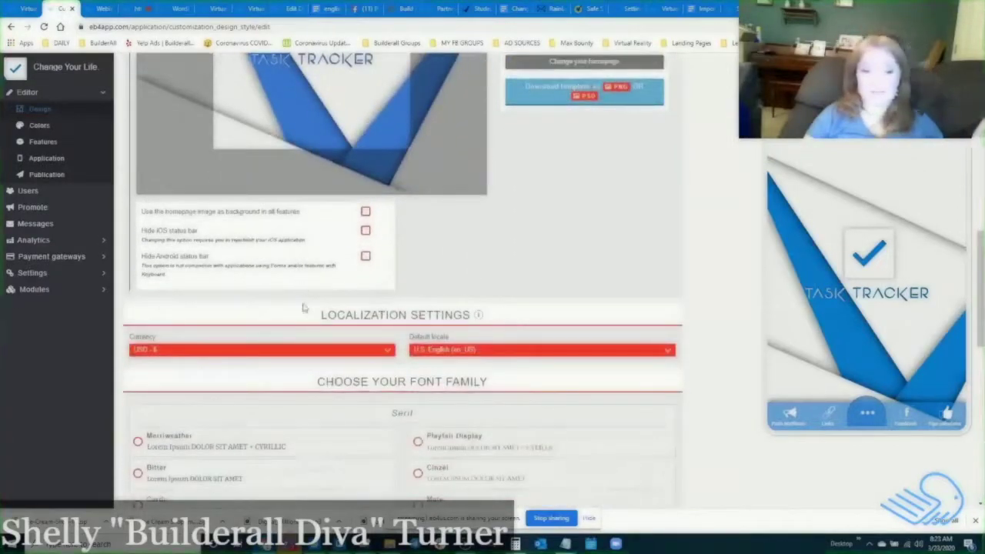
scroll(303, 306, down, 2)
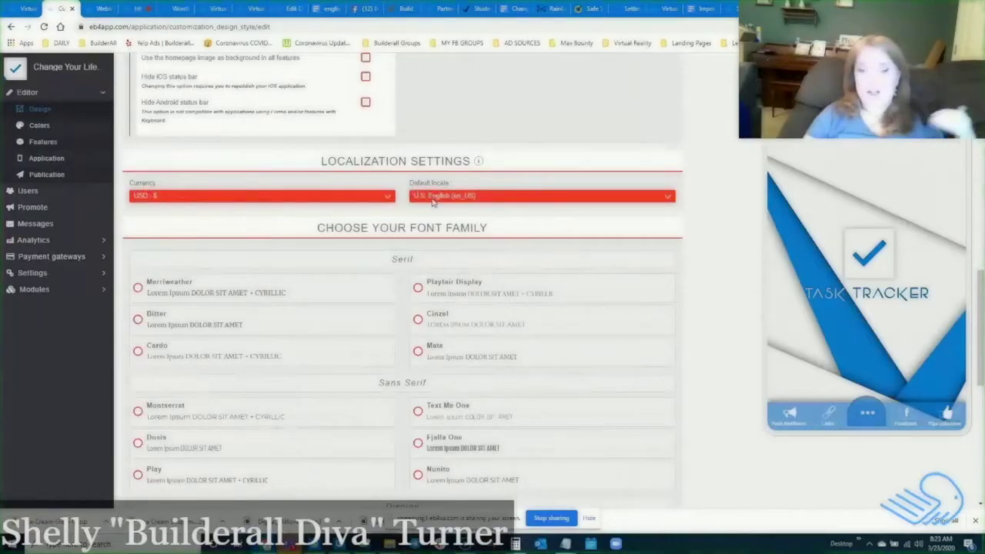
scroll(362, 362, down, 1)
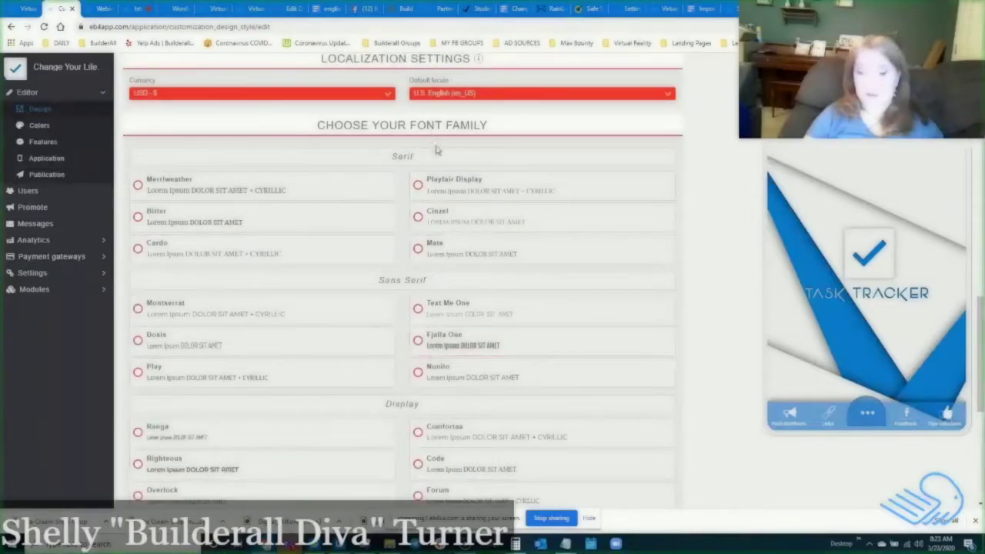
scroll(497, 163, up, 8)
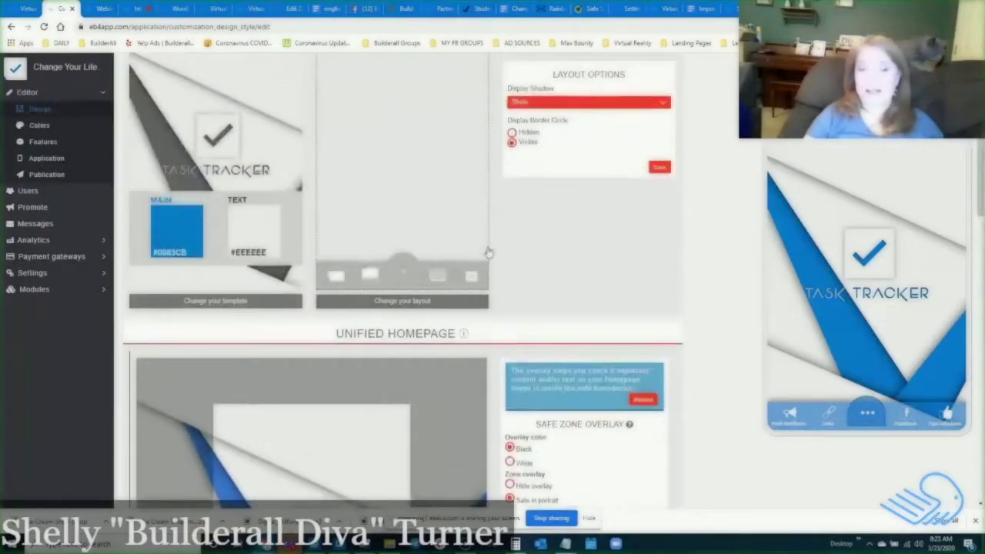
click(36, 109)
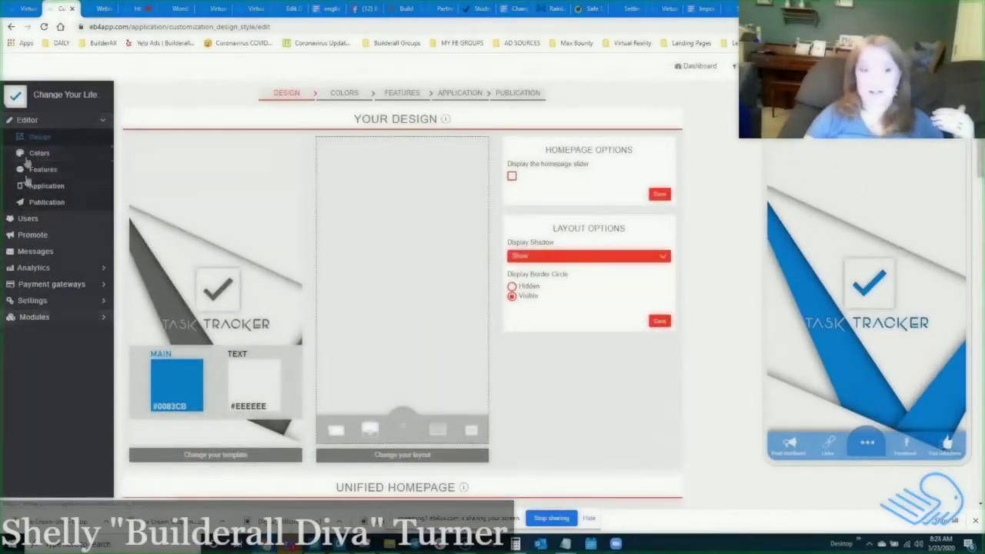
Open the app's color settings and review the sections from general and homepage through buttons and utils.
click(31, 154)
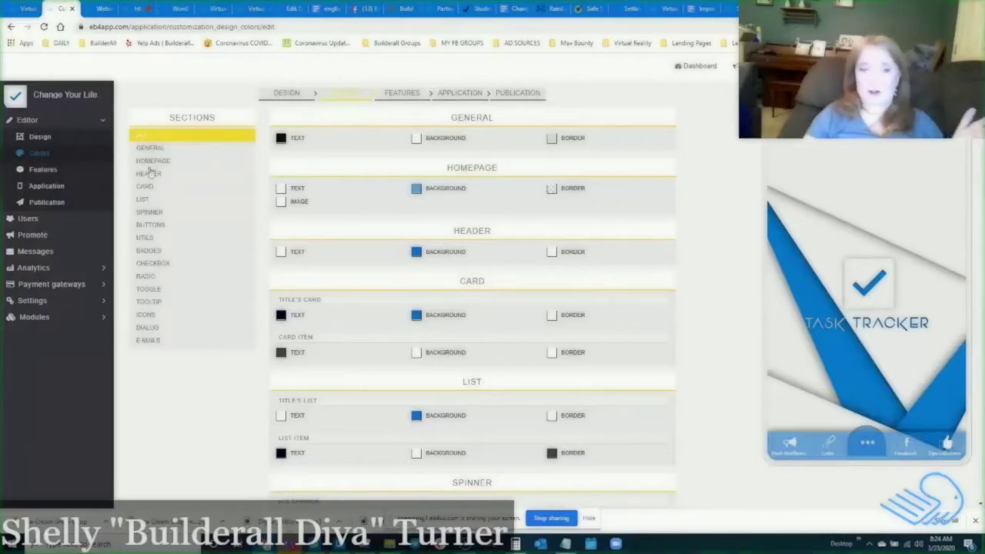
scroll(441, 389, down, 10)
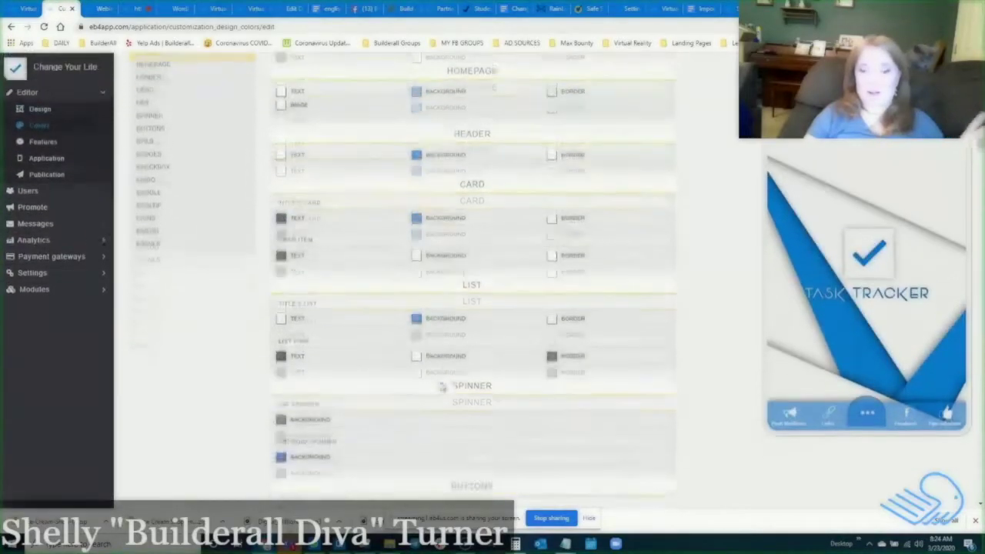
scroll(441, 389, down, 4)
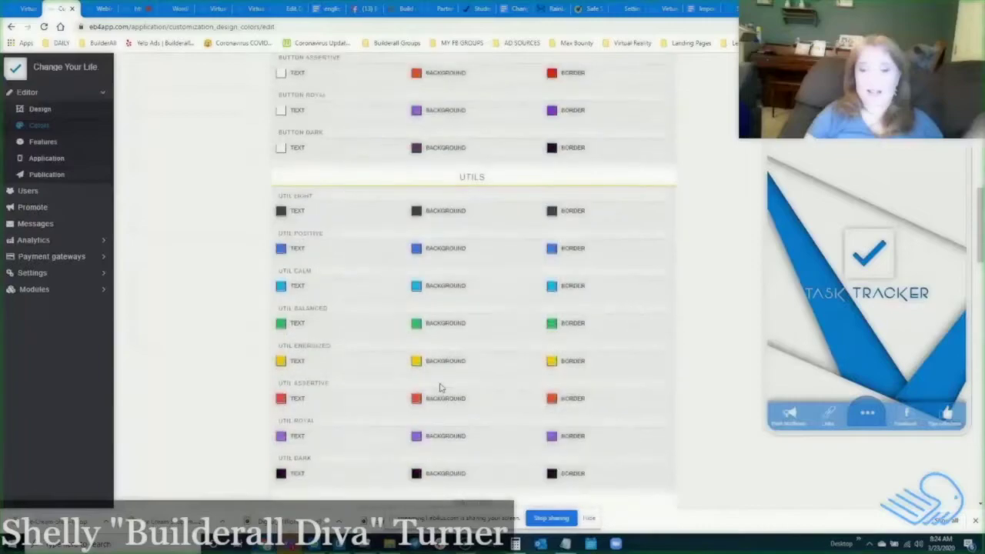
scroll(441, 389, up, 1)
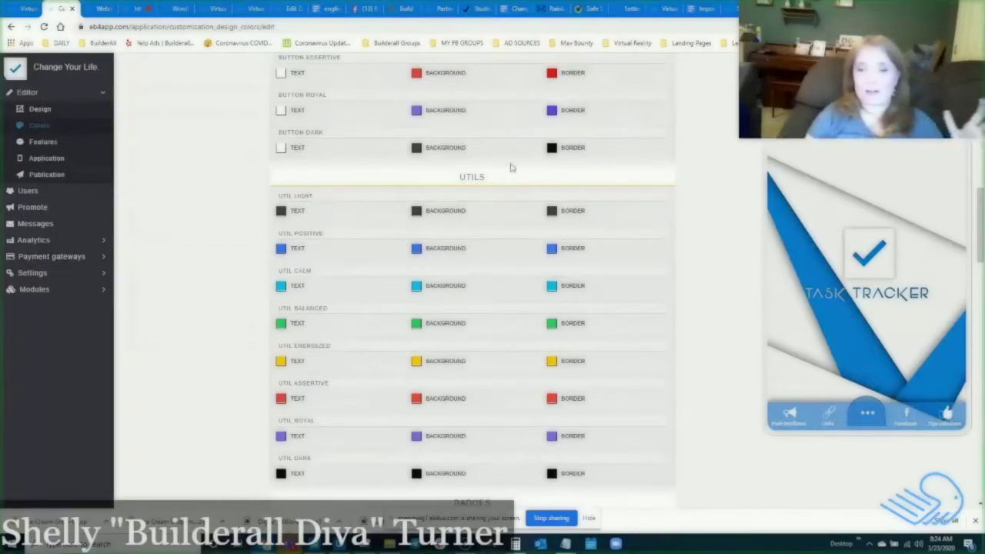
scroll(384, 254, up, 15)
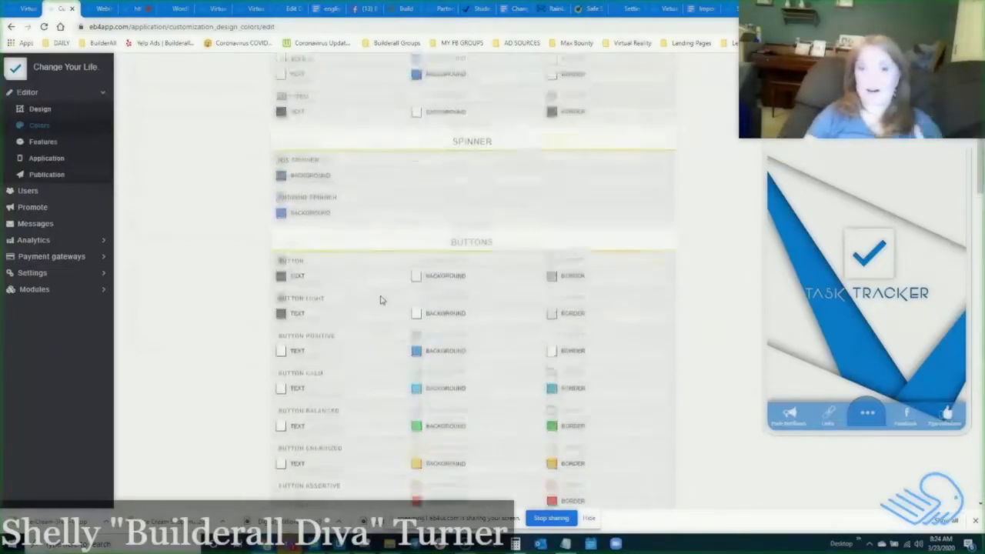
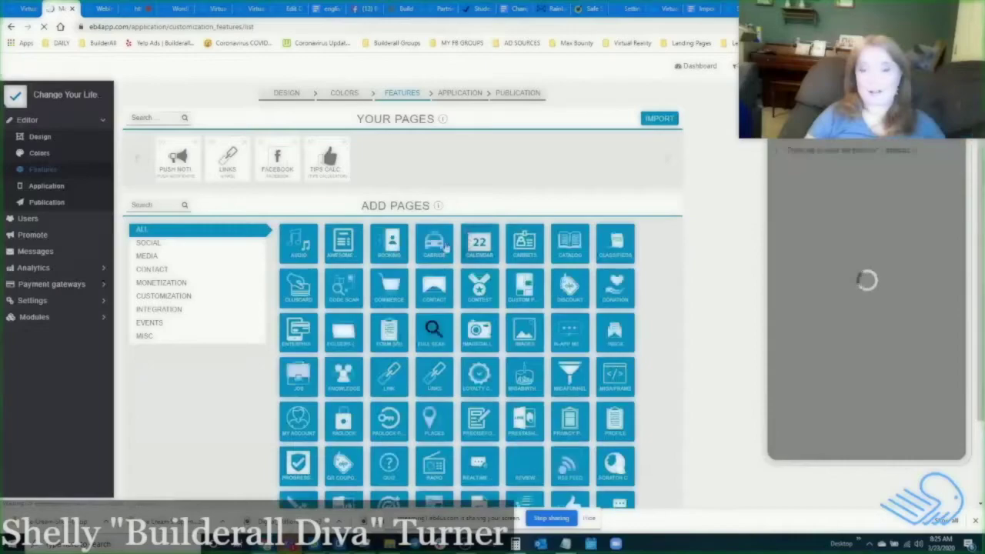
Look through the pages available in the app's features and move the Tips Calculator page ahead of the Facebook page.
scroll(444, 245, down, 2)
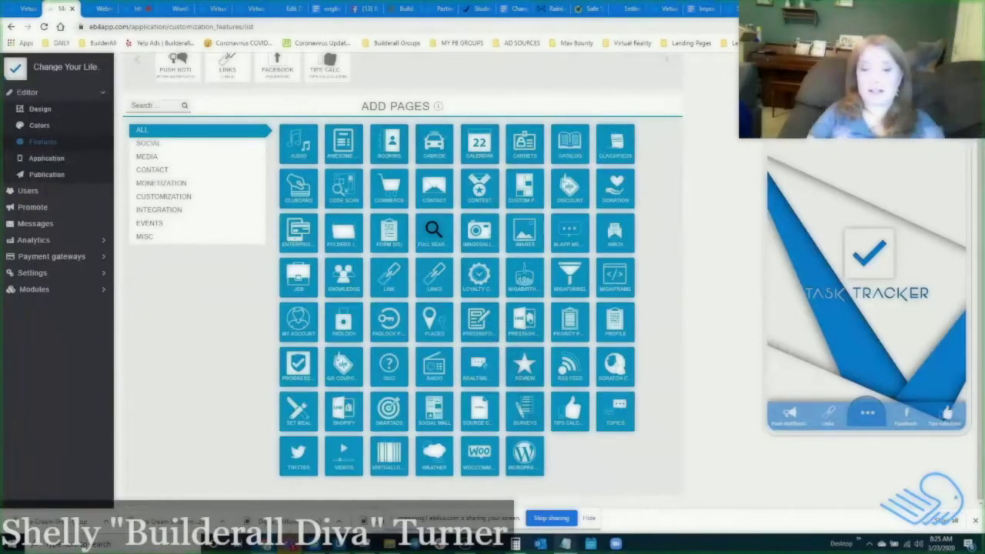
mouse_move(565, 544)
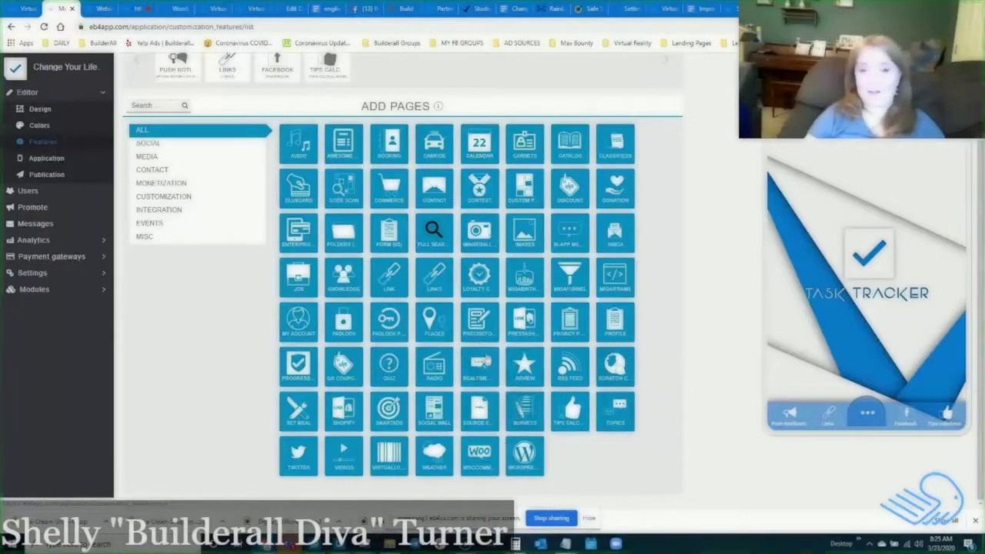
scroll(283, 227, up, 2)
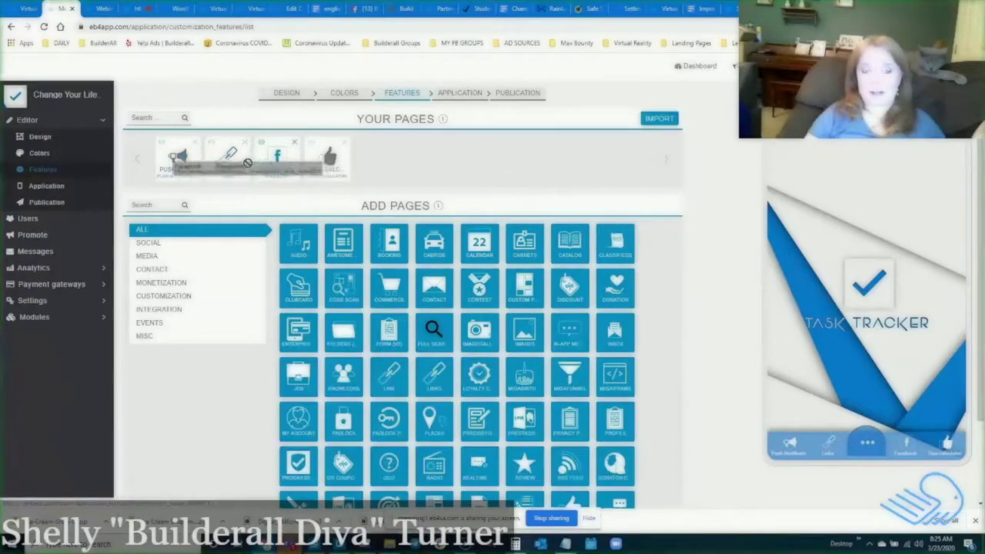
drag(323, 159, 280, 153)
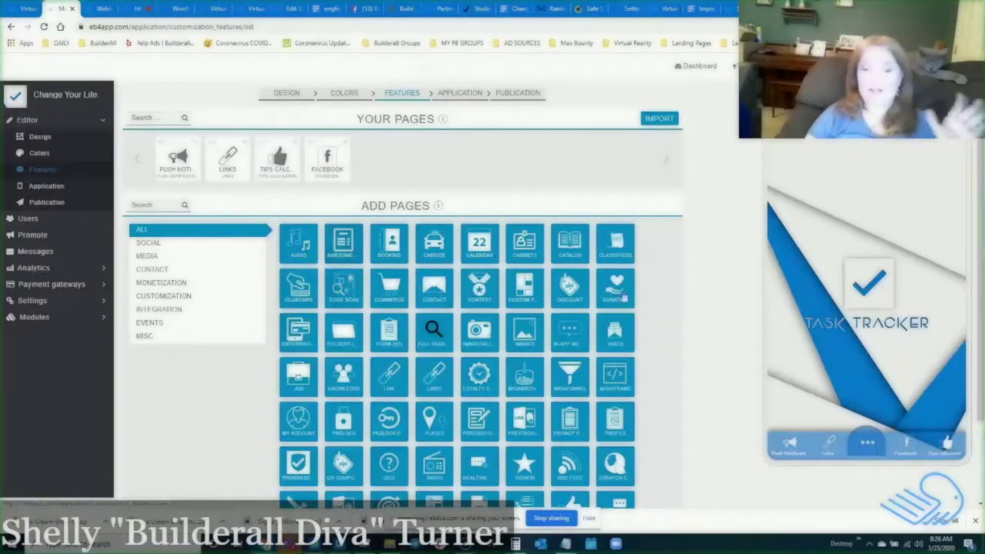
Open the Links page's settings, review the options for adding a link and try to save the empty link form.
click(228, 159)
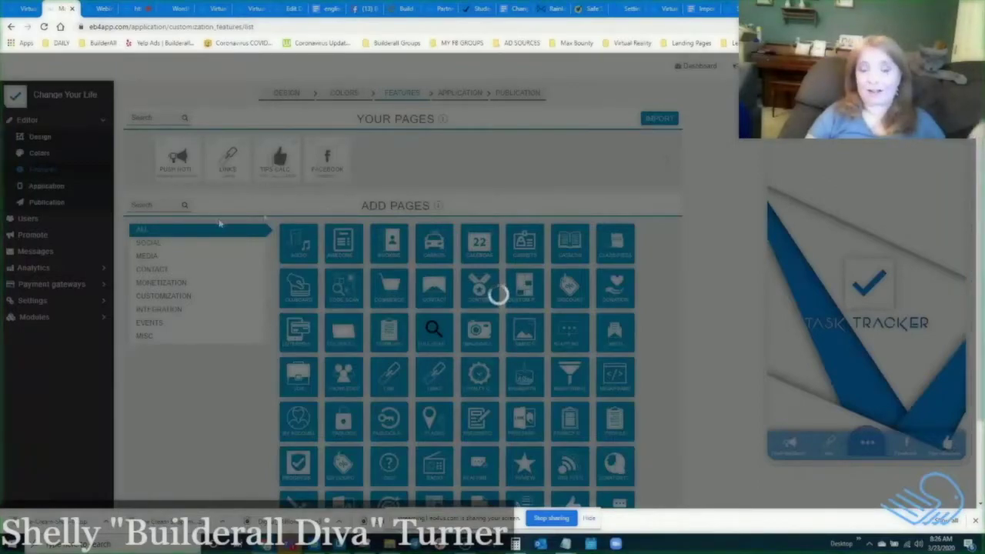
scroll(202, 277, down, 2)
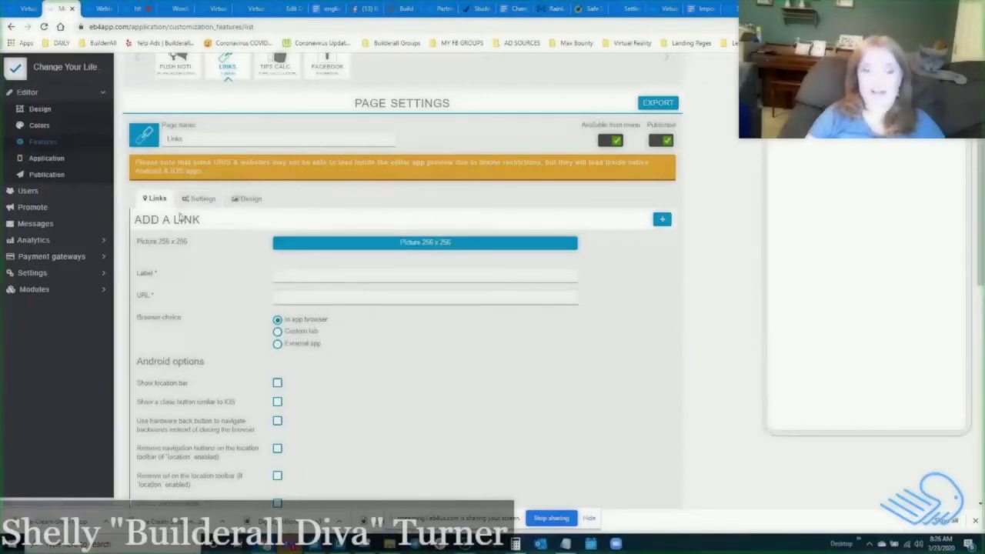
scroll(184, 208, down, 1)
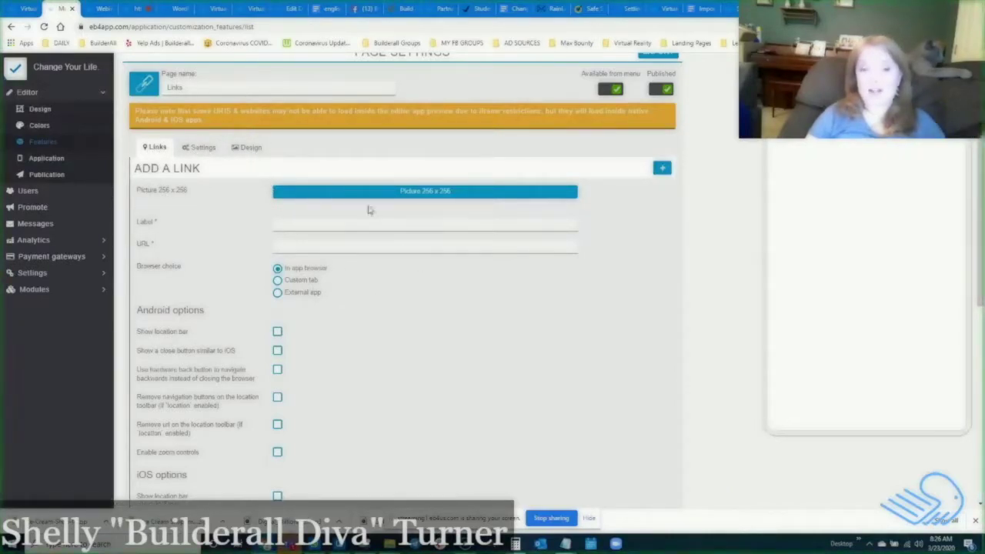
scroll(303, 346, down, 2)
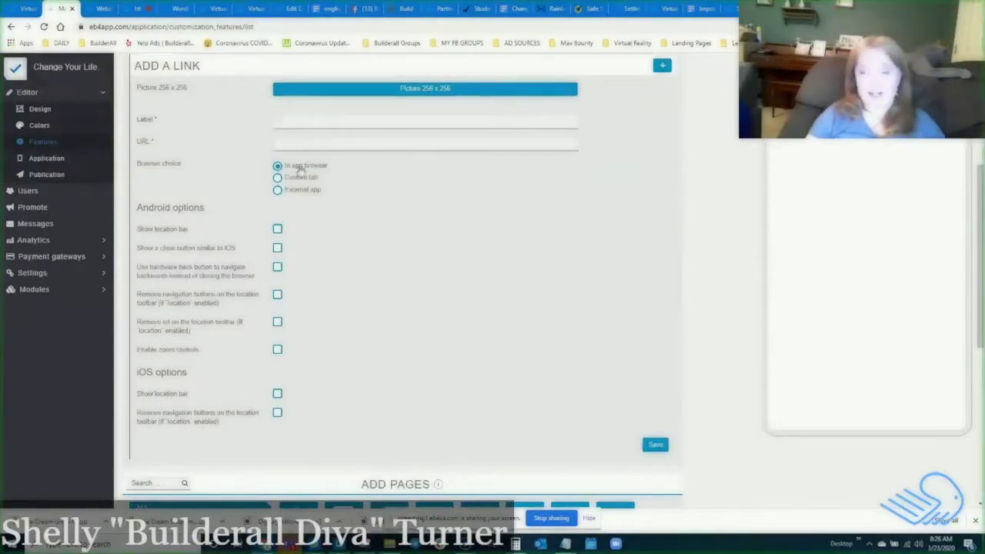
scroll(678, 415, down, 1)
click(656, 394)
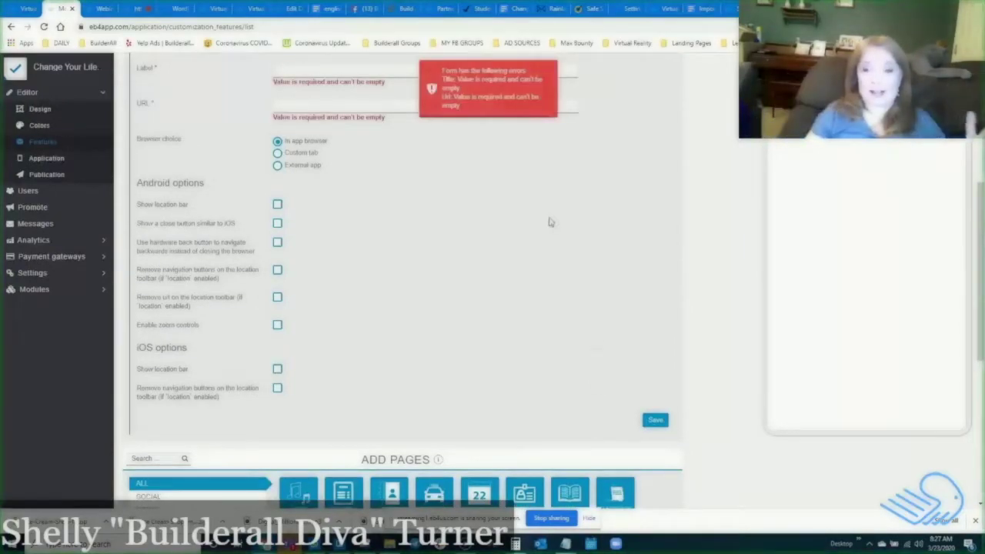
Open the application settings and review the dashboard icon, back button, Android push and unified splashscreen options.
scroll(319, 177, up, 4)
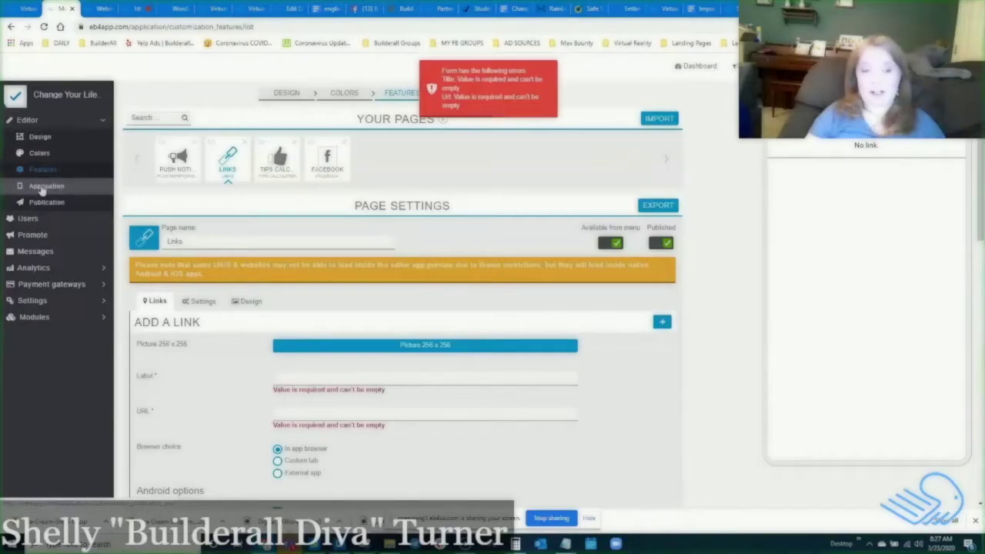
click(39, 188)
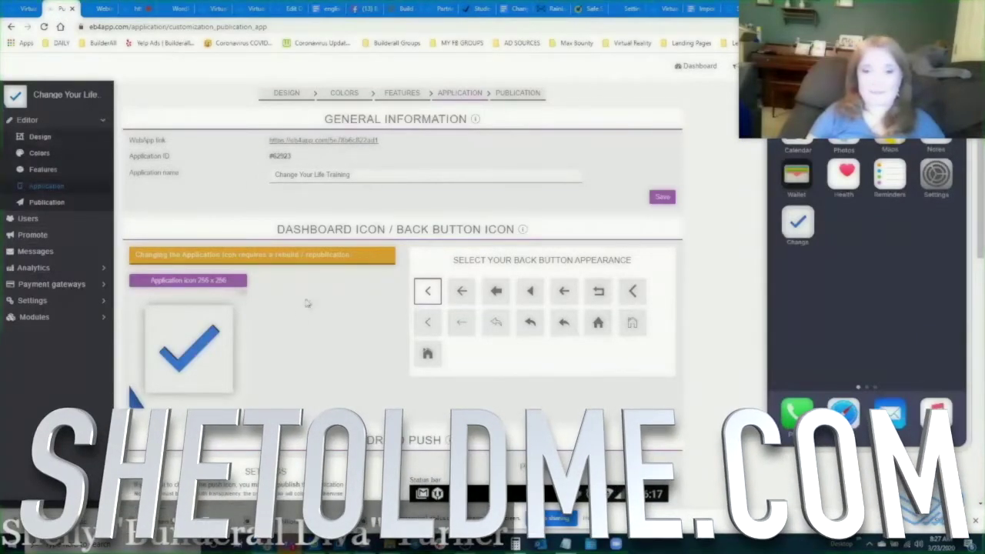
scroll(554, 250, down, 2)
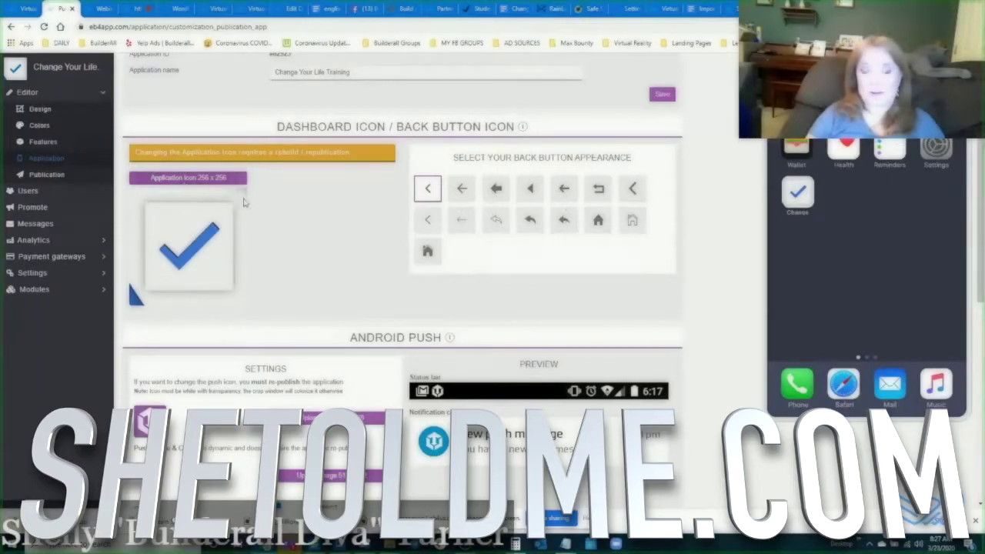
scroll(324, 282, down, 2)
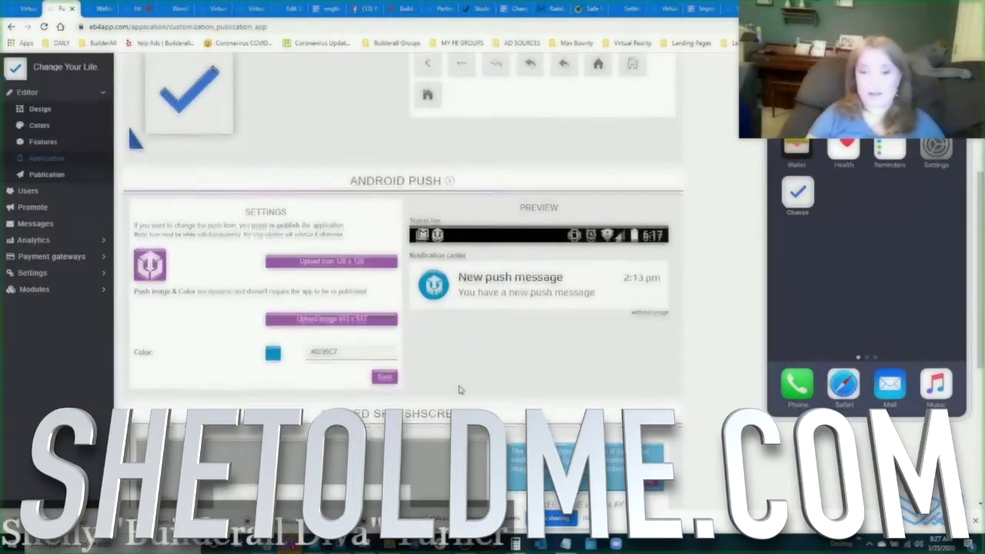
scroll(356, 131, down, 4)
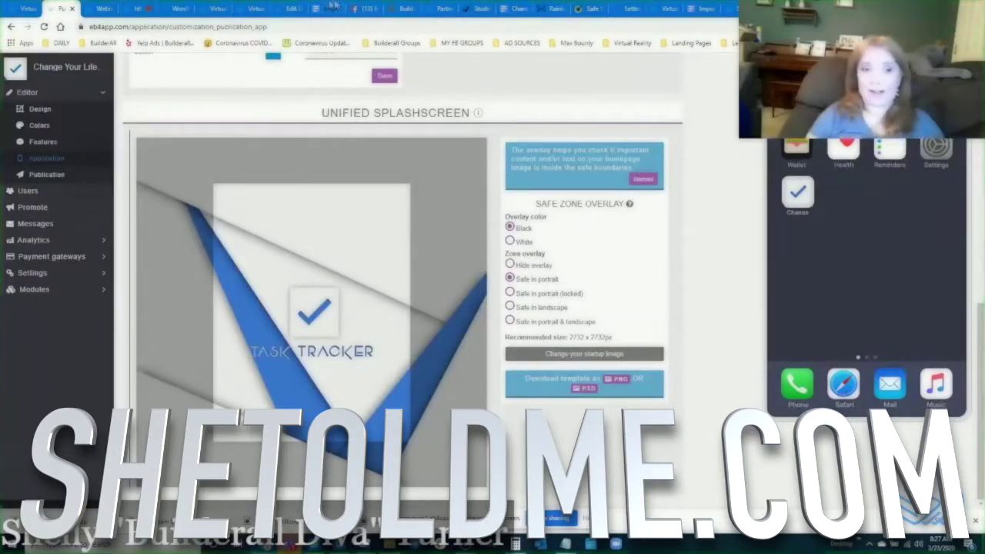
scroll(317, 206, up, 6)
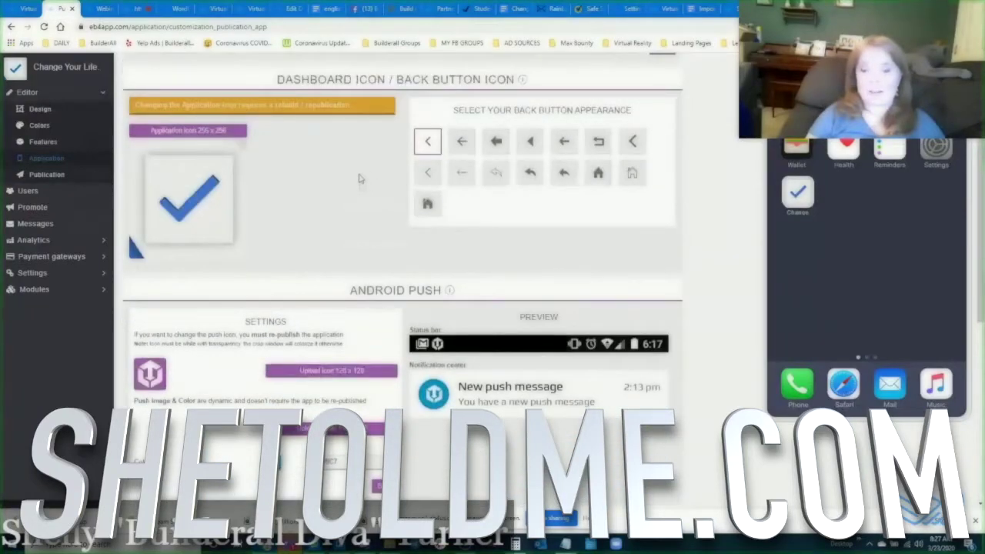
Review the publication settings from subscription and monetization through mobile source codes and builds, and expand the list of modules.
scroll(334, 220, up, 1)
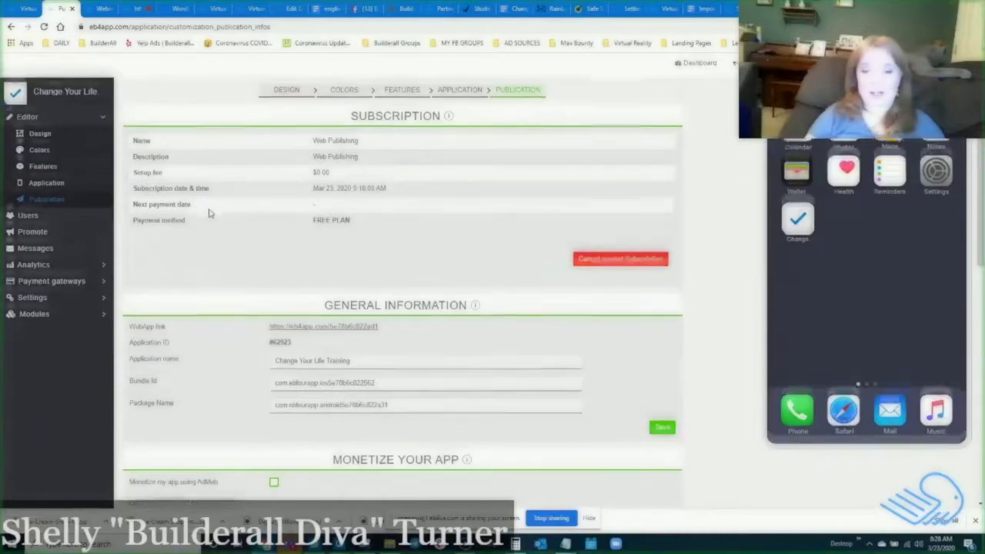
scroll(315, 222, down, 3)
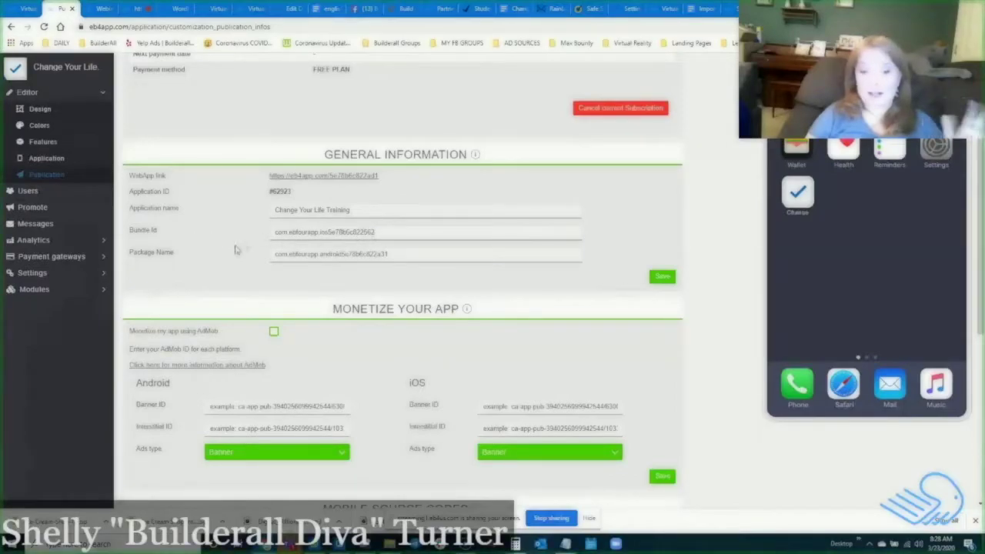
scroll(328, 363, down, 2)
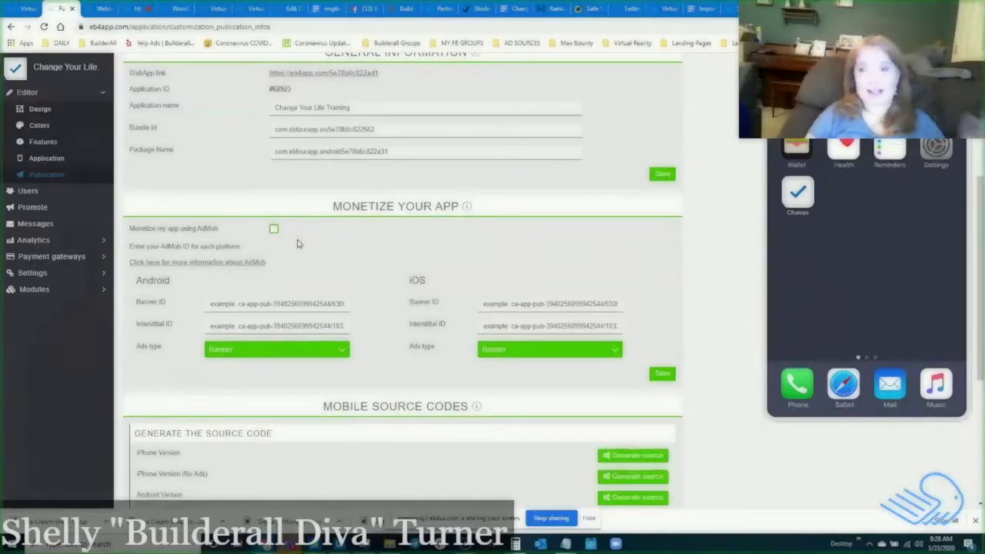
scroll(300, 241, down, 1)
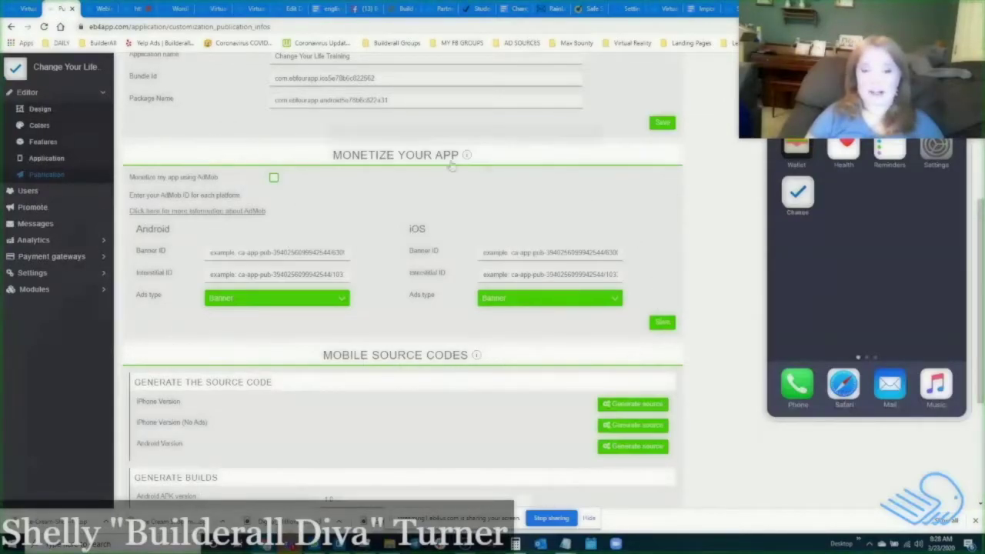
scroll(374, 288, down, 2)
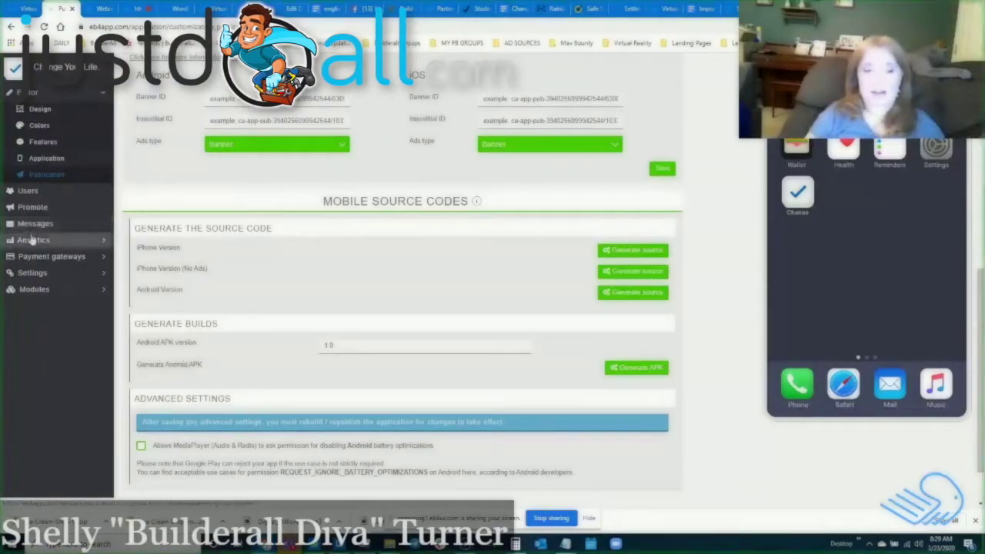
click(44, 291)
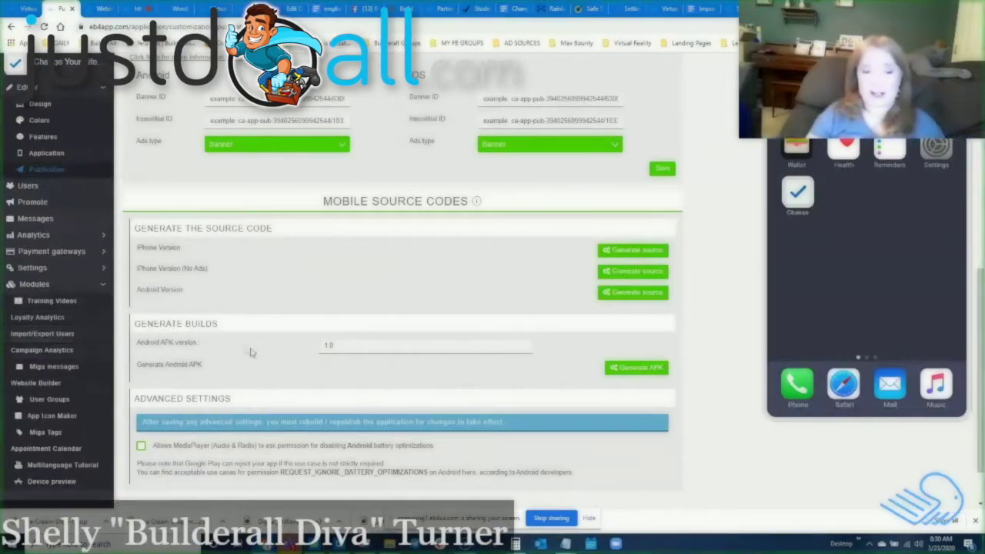
scroll(250, 351, down, 2)
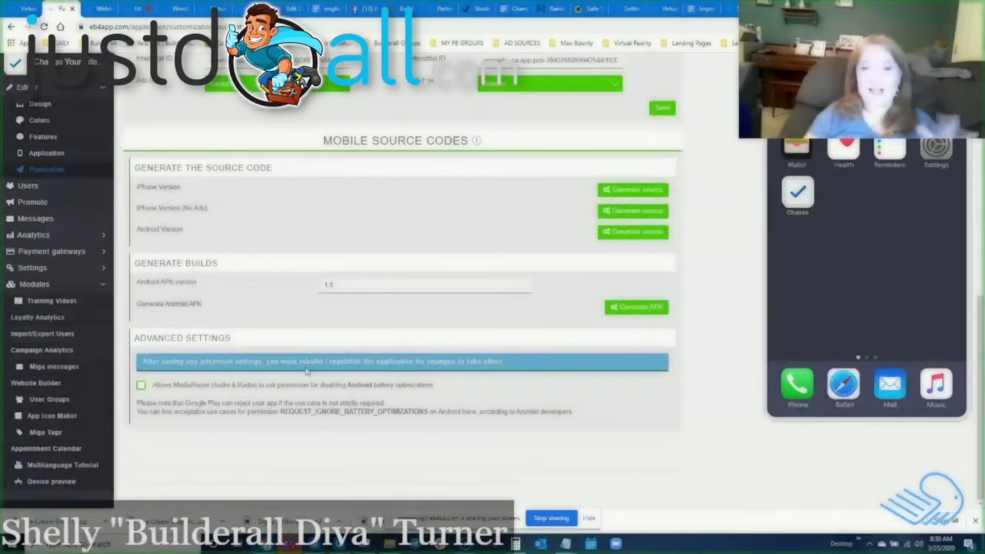